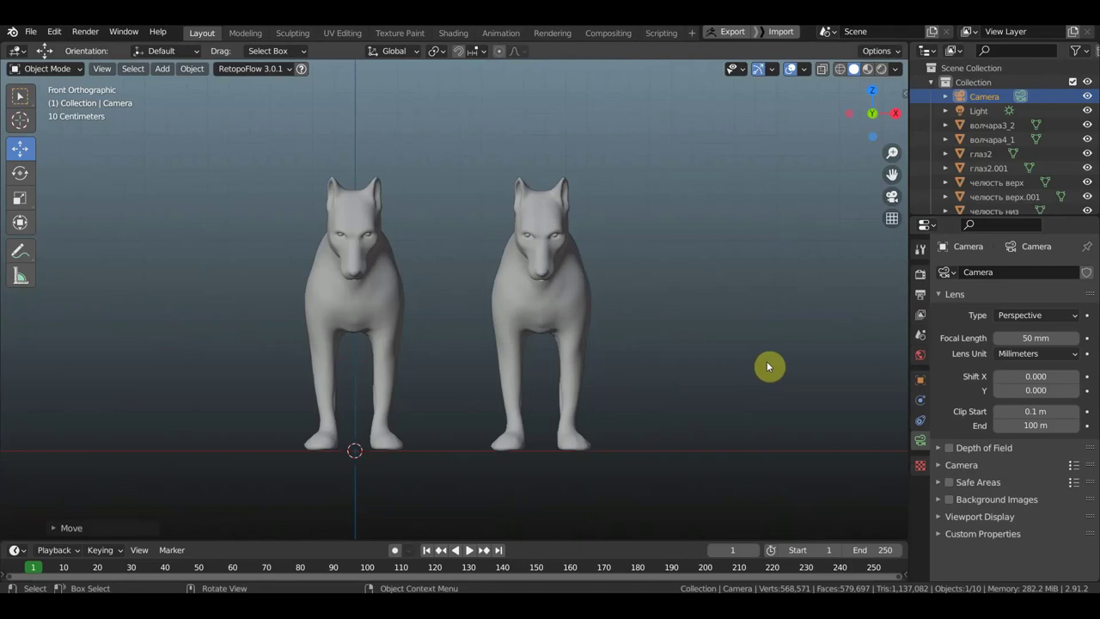
# Orbit around the wolves and switch to Material Preview to show their fur textures
pyautogui.click(737, 373)
pyautogui.moveTo(739, 373)
pyautogui.mouseDown(button='middle')
pyautogui.moveTo(645, 373)
pyautogui.moveTo(650, 321)
pyautogui.mouseUp(button='middle')
pyautogui.moveTo(494, 298)
pyautogui.mouseDown(button='middle')
pyautogui.moveTo(616, 282)
pyautogui.moveTo(682, 292)
pyautogui.moveTo(511, 299)
pyautogui.moveTo(543, 299)
pyautogui.moveTo(538, 291)
pyautogui.mouseUp(button='middle')
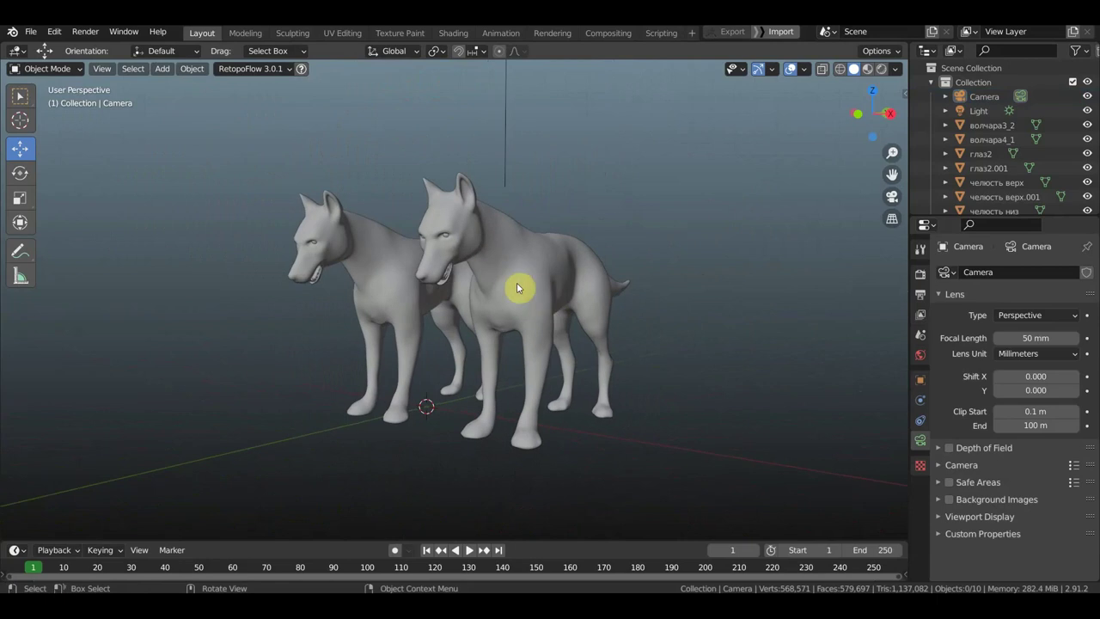
pyautogui.click(867, 69)
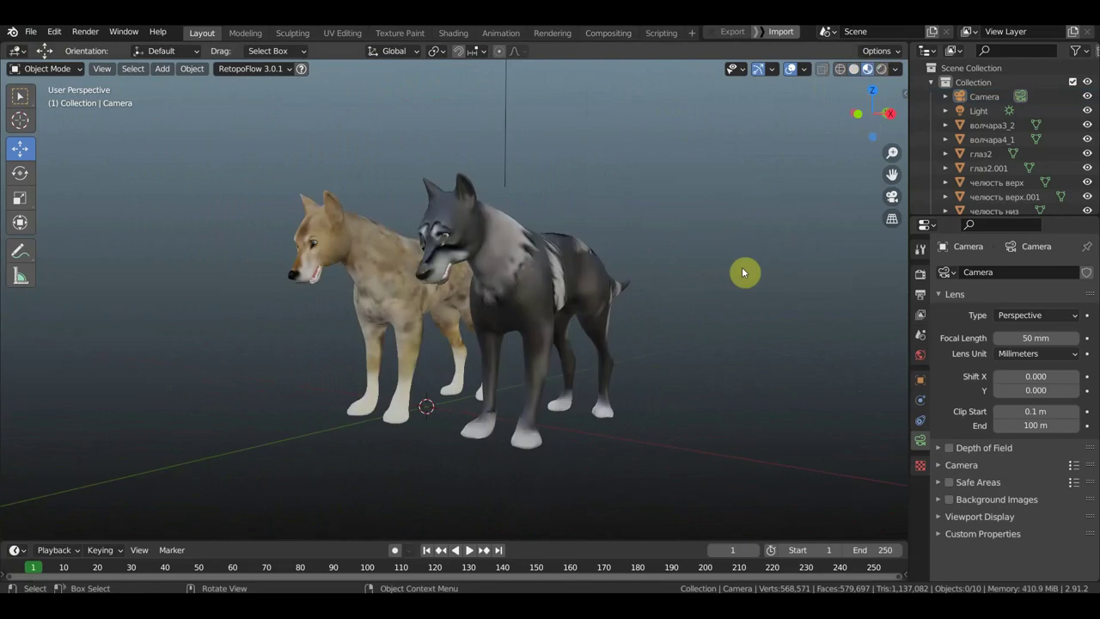
pyautogui.scroll(3, 744, 273)
pyautogui.moveTo(630, 276)
pyautogui.mouseDown(button='middle')
pyautogui.moveTo(577, 382)
pyautogui.moveTo(707, 344)
pyautogui.moveTo(757, 265)
pyautogui.moveTo(799, 270)
pyautogui.moveTo(590, 287)
pyautogui.moveTo(629, 280)
pyautogui.mouseUp(button='middle')
# Select the Camera and view the scene through it, framing both wolves
pyautogui.press('KP_1')
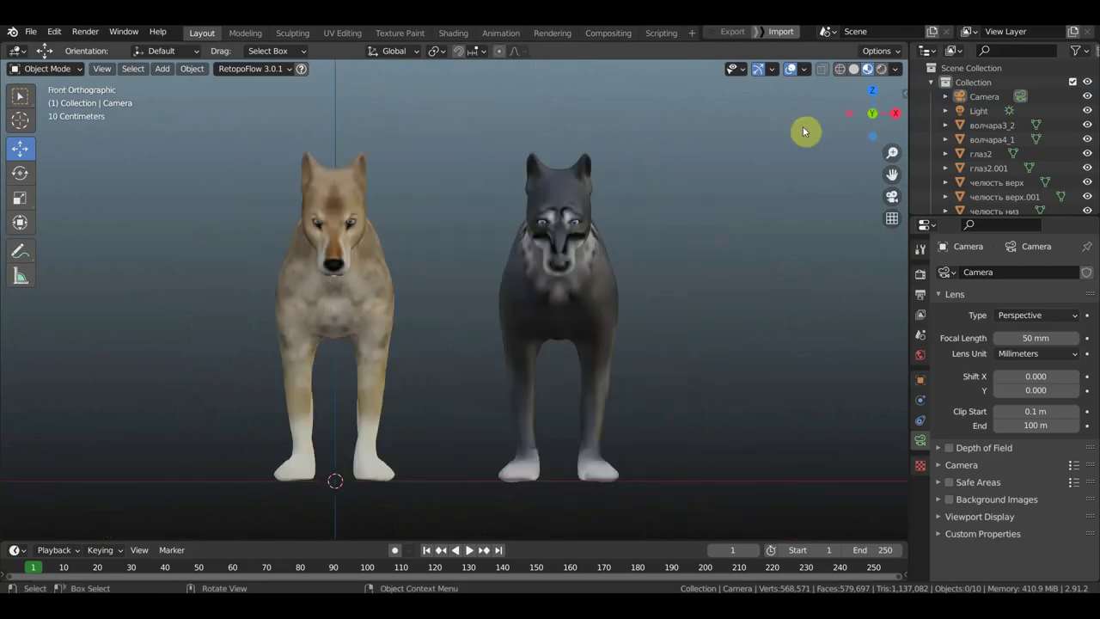
pyautogui.click(983, 97)
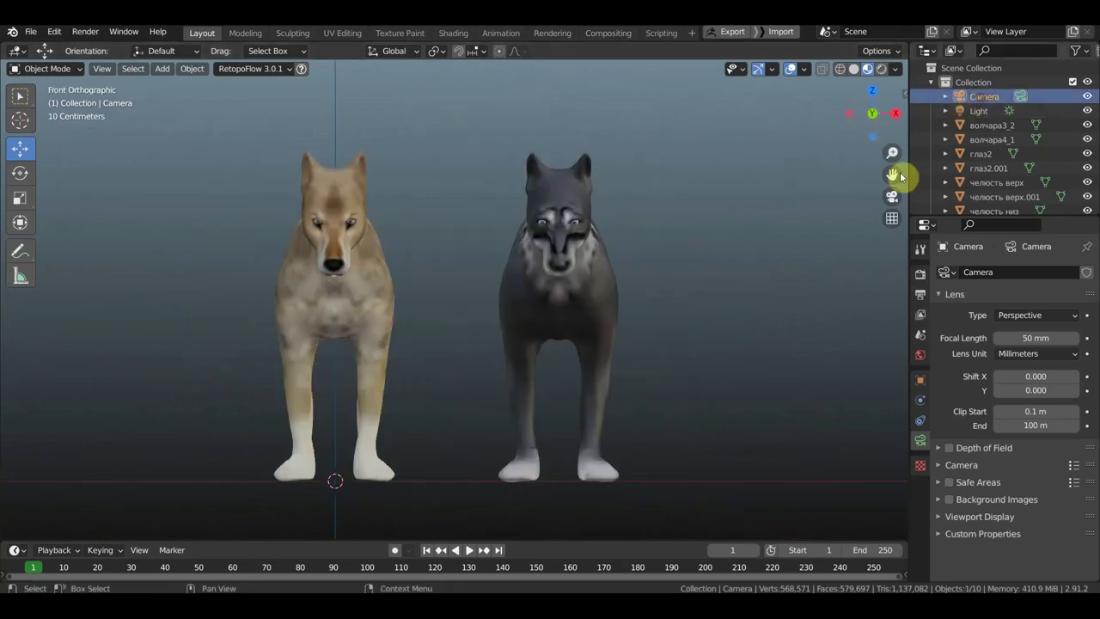
pyautogui.press('KP_0')
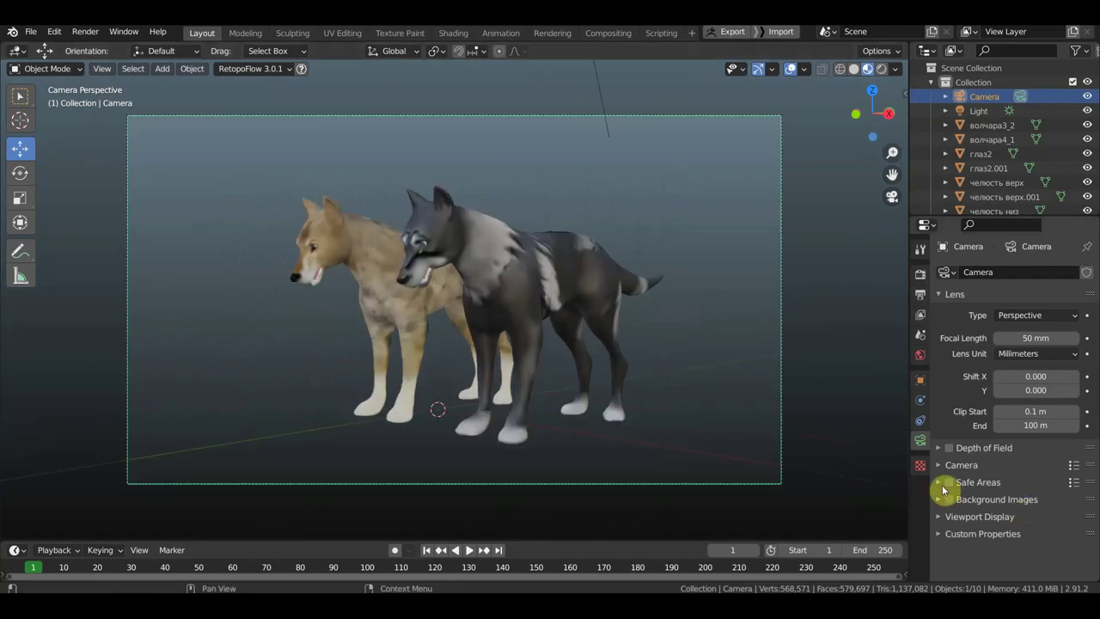
# Select the dark front wolf and switch the viewport to Solid shading
pyautogui.click(502, 268)
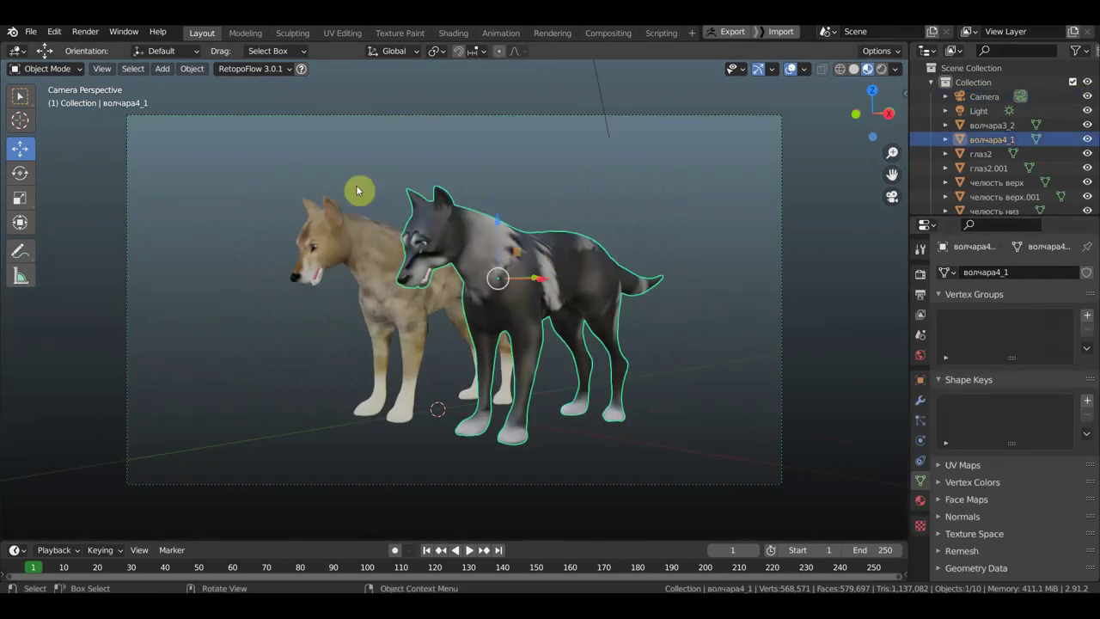
pyautogui.click(840, 70)
pyautogui.click(853, 69)
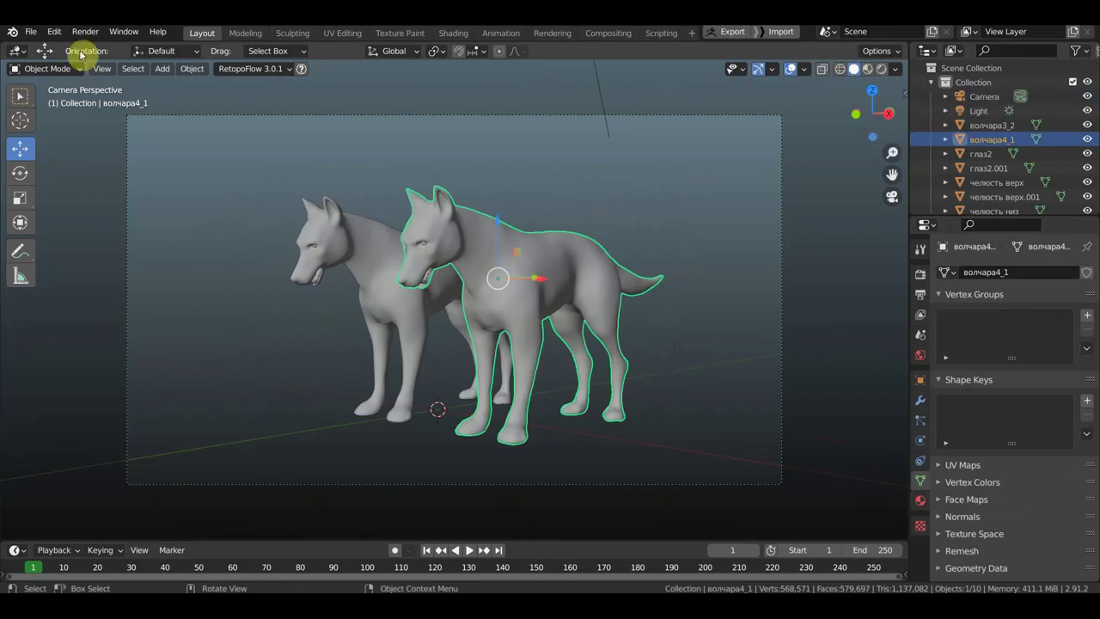
# In Edit Mode, mark all of the dark wolf's edges as Freestyle edges, then return to Object Mode
pyautogui.click(49, 70)
pyautogui.click(45, 101)
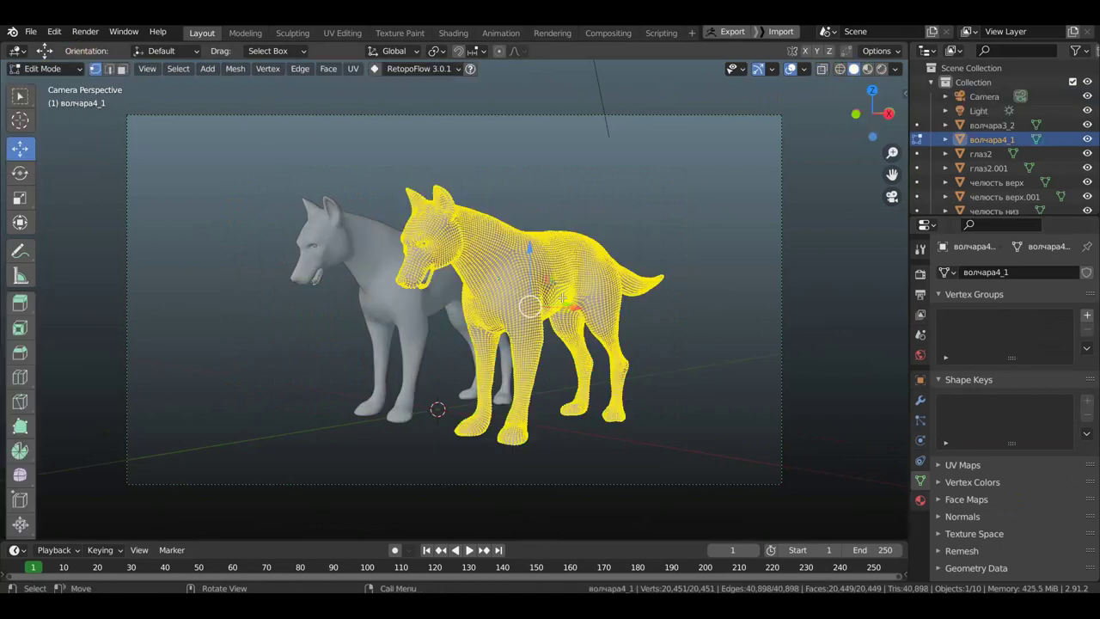
pyautogui.click(300, 69)
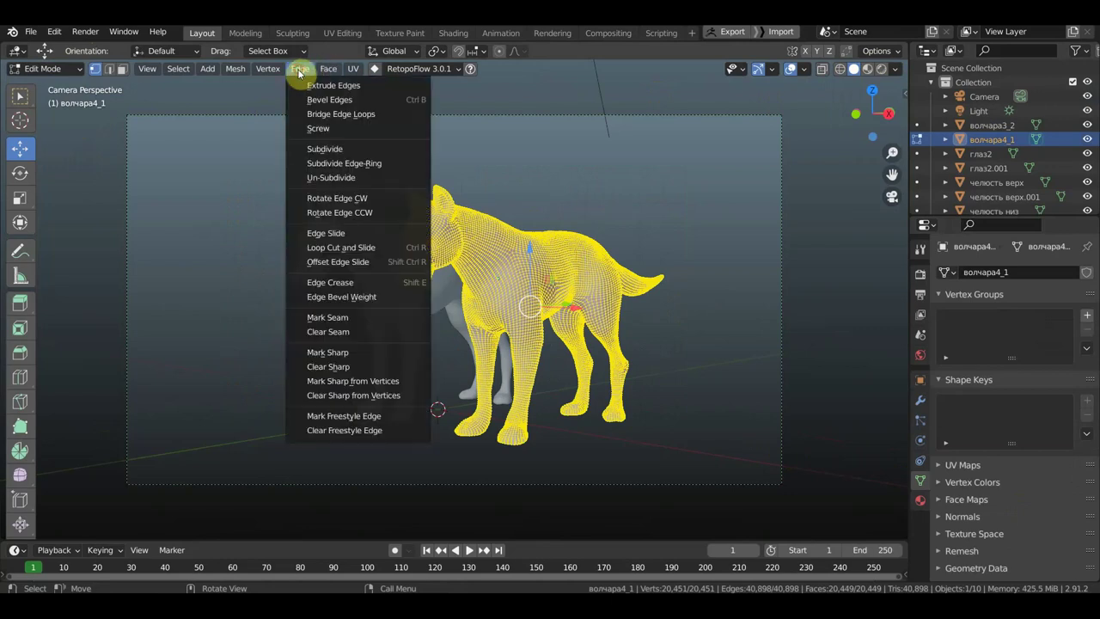
pyautogui.click(344, 416)
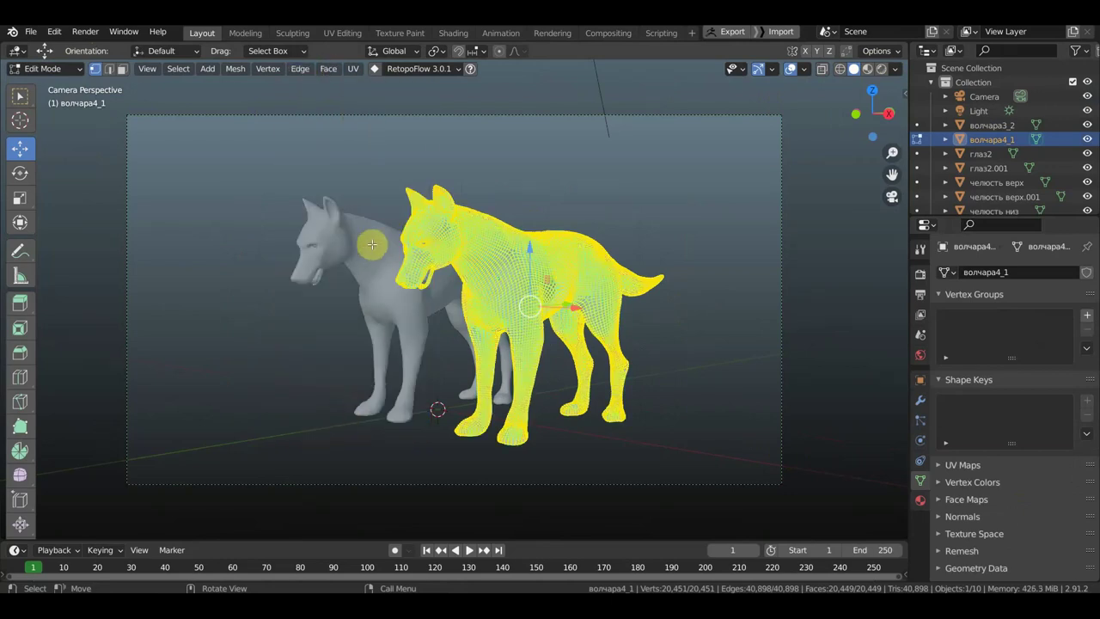
pyautogui.click(64, 73)
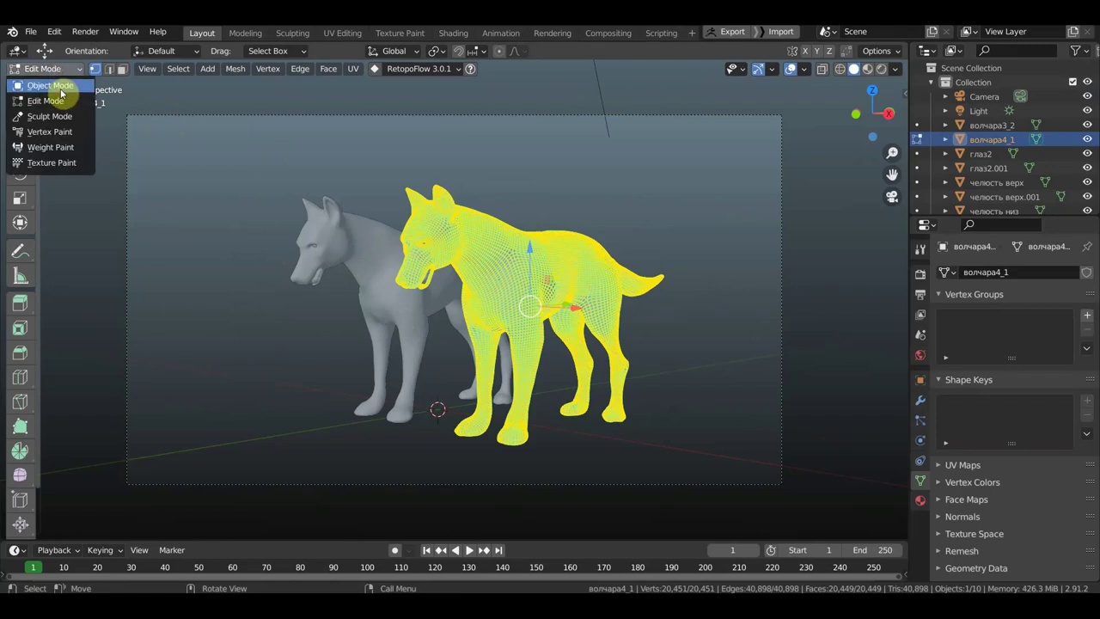
pyautogui.click(51, 86)
# Select the left wolf волчара3_2, mark its edges as Freestyle edges in Edit Mode, then return to Object Mode
pyautogui.click(351, 249)
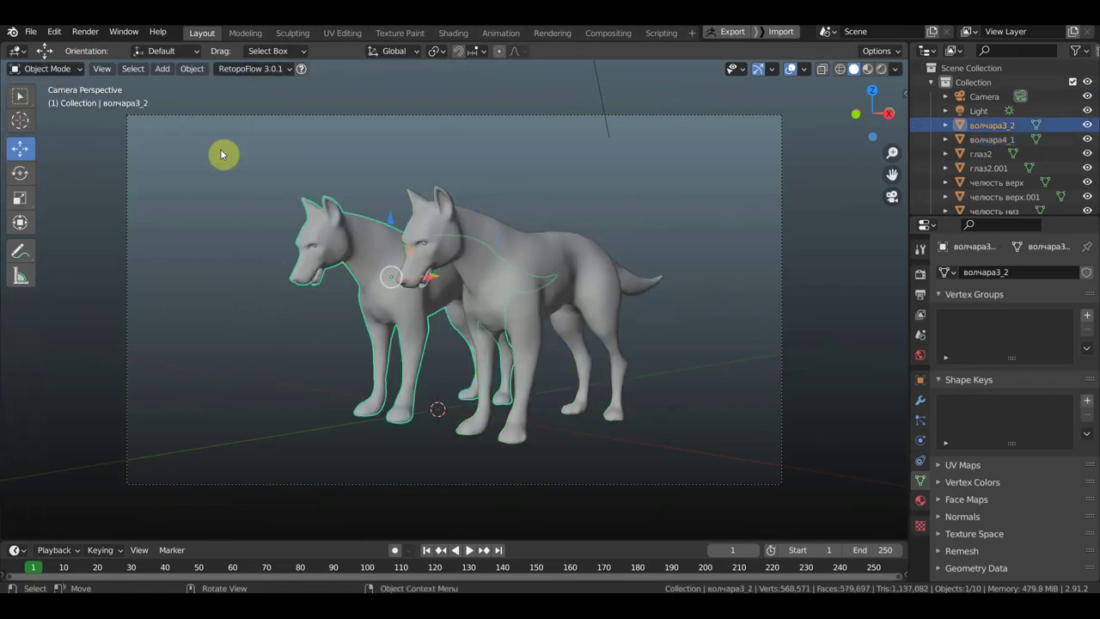
pyautogui.click(60, 70)
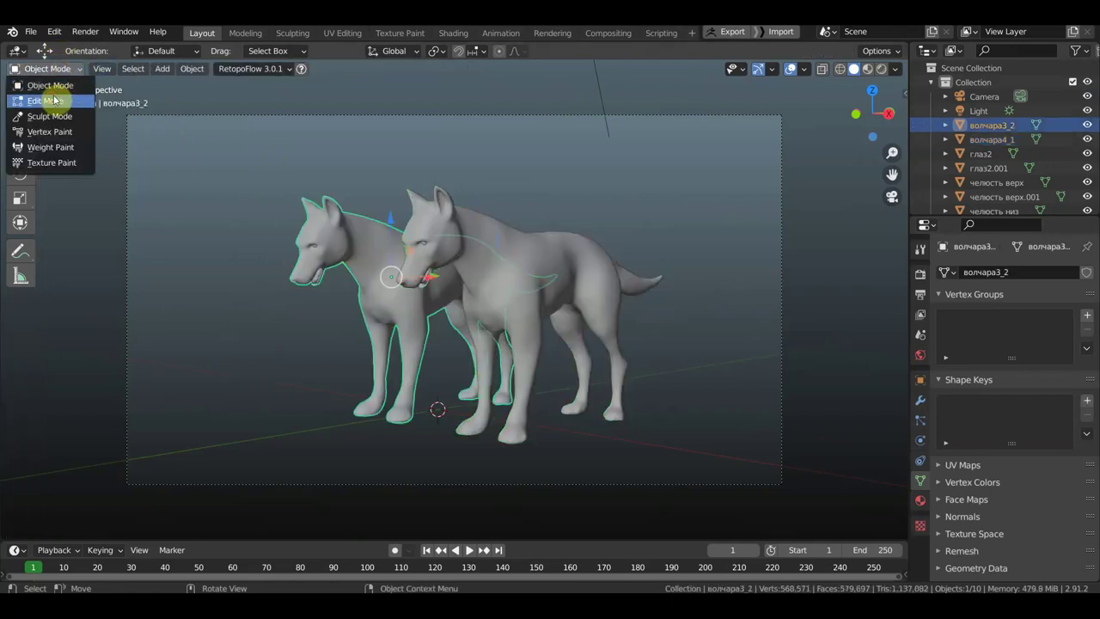
pyautogui.click(54, 97)
pyautogui.click(300, 69)
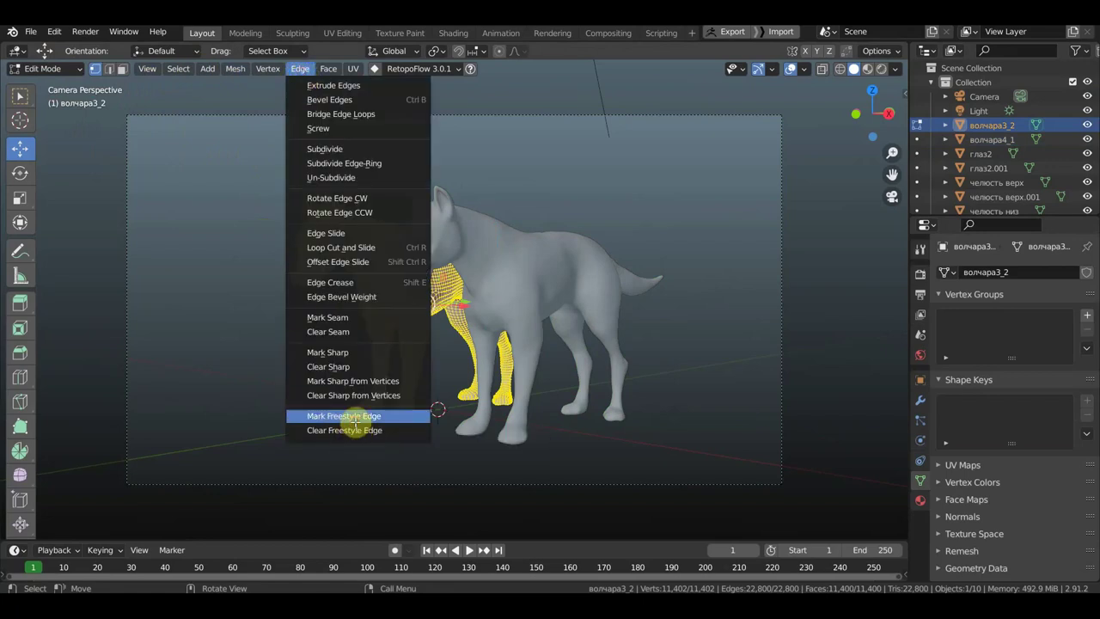
pyautogui.click(352, 417)
pyautogui.click(60, 74)
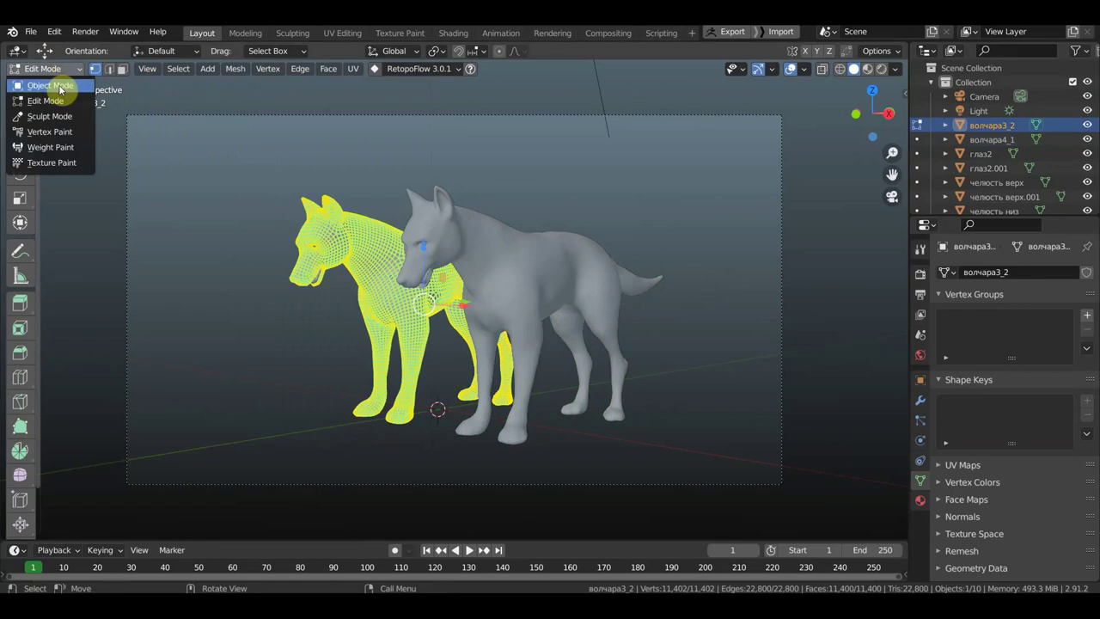
pyautogui.click(51, 69)
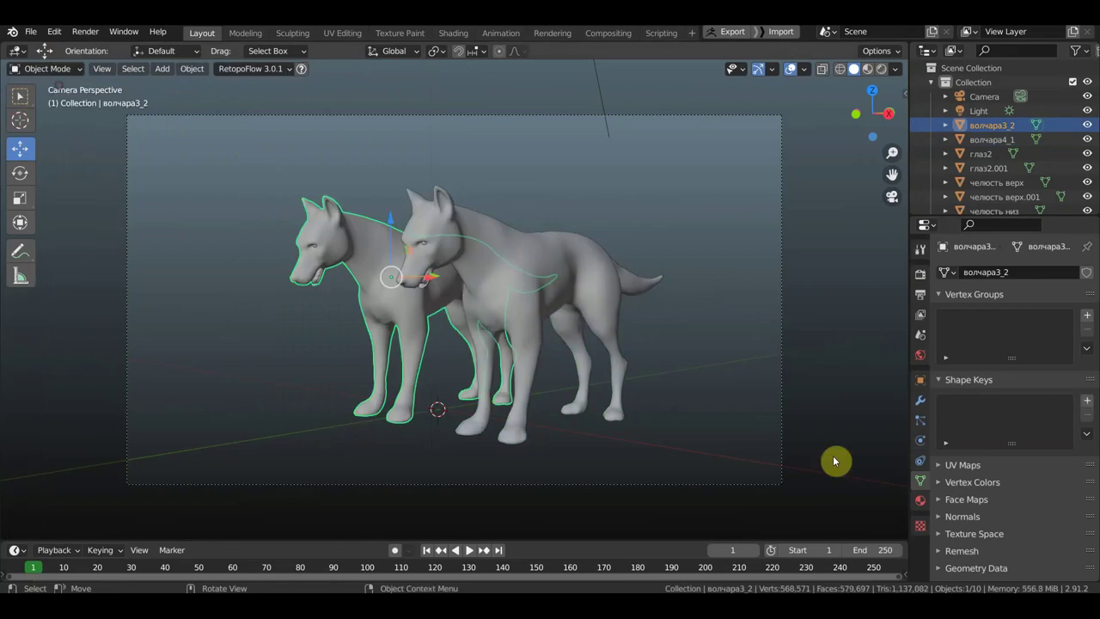
# Check the Freestyle panel in Render properties, then scroll Output properties to the /tmp\ path and PNG format
pyautogui.click(920, 294)
pyautogui.click(921, 315)
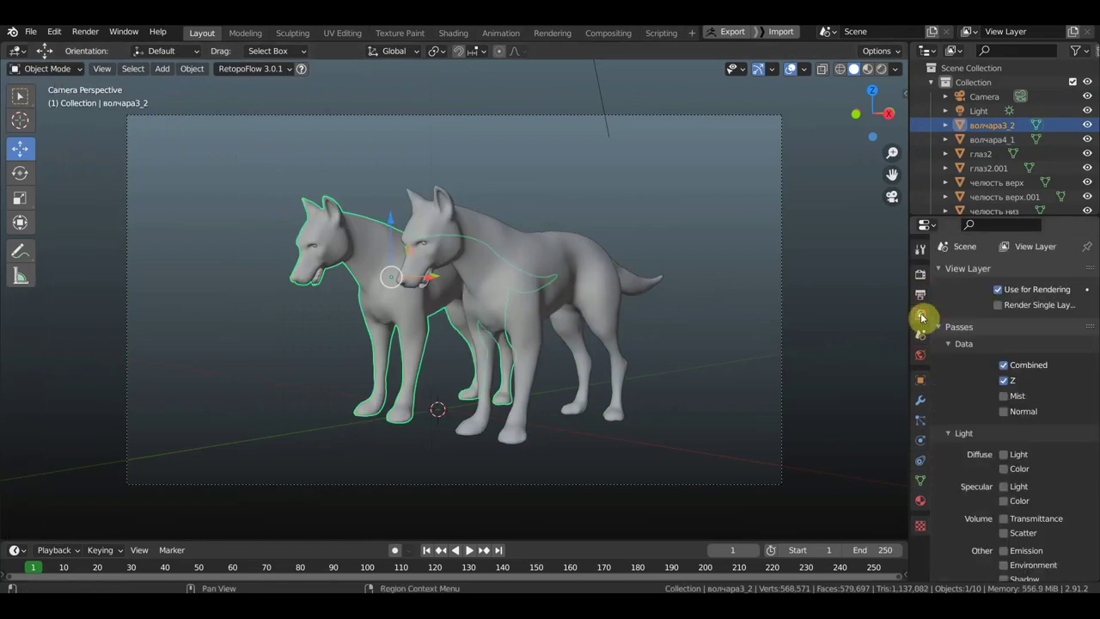
pyautogui.click(921, 295)
pyautogui.click(924, 276)
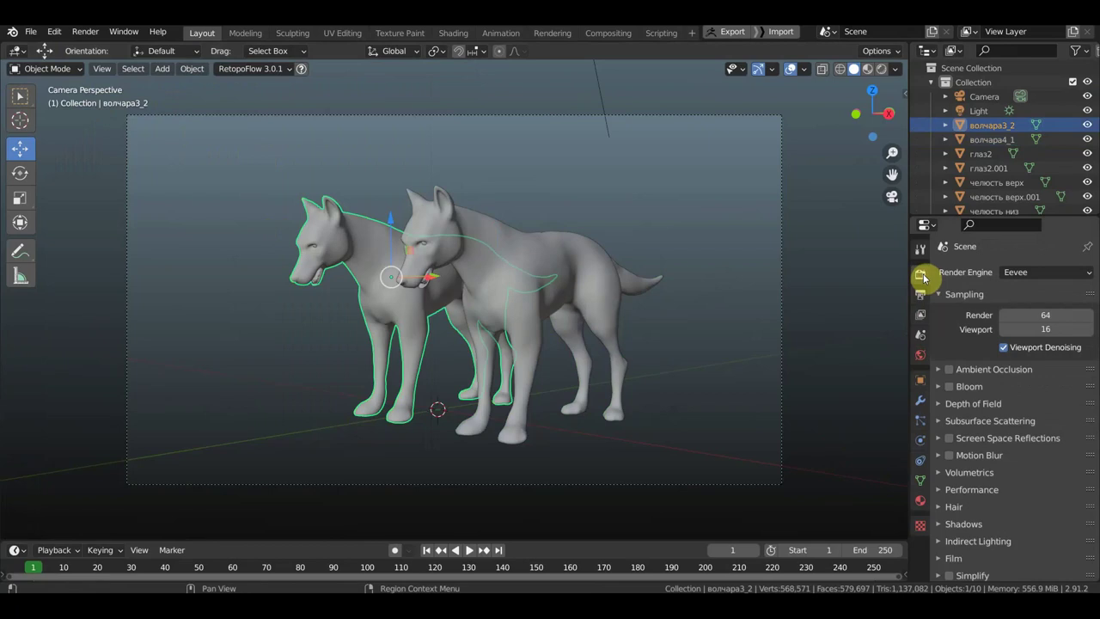
pyautogui.scroll(-2, 1003, 520)
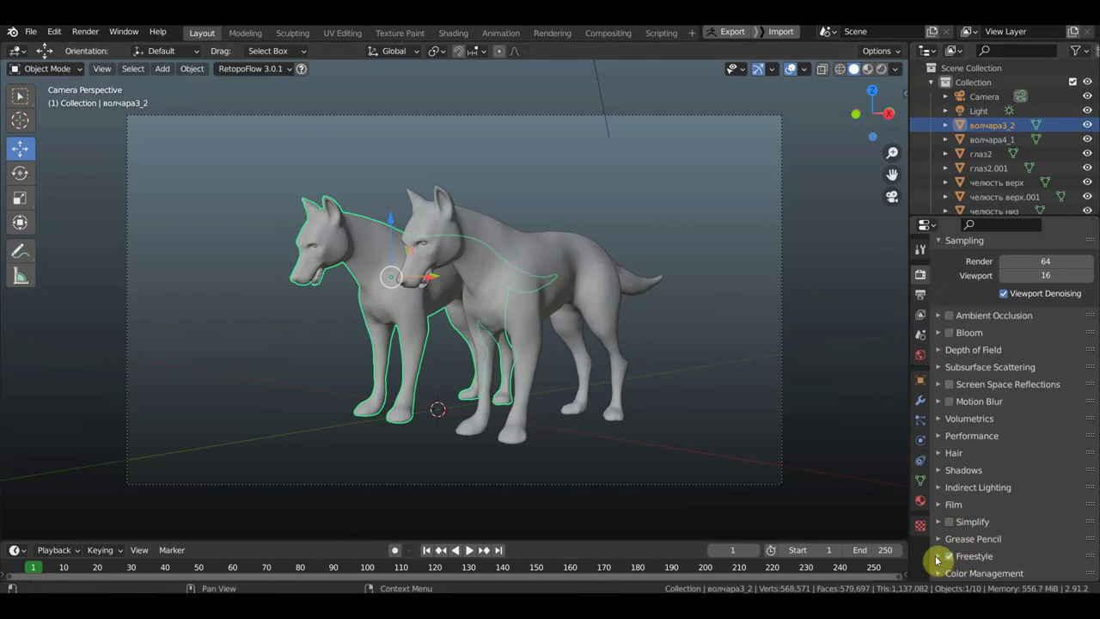
pyautogui.scroll(-2, 954, 554)
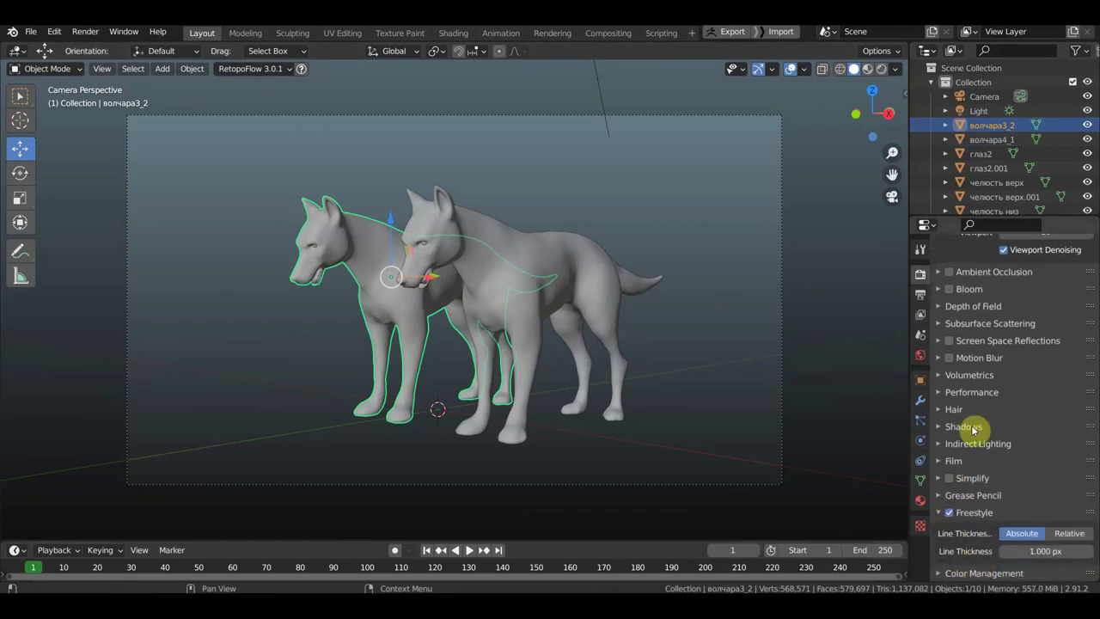
pyautogui.click(920, 314)
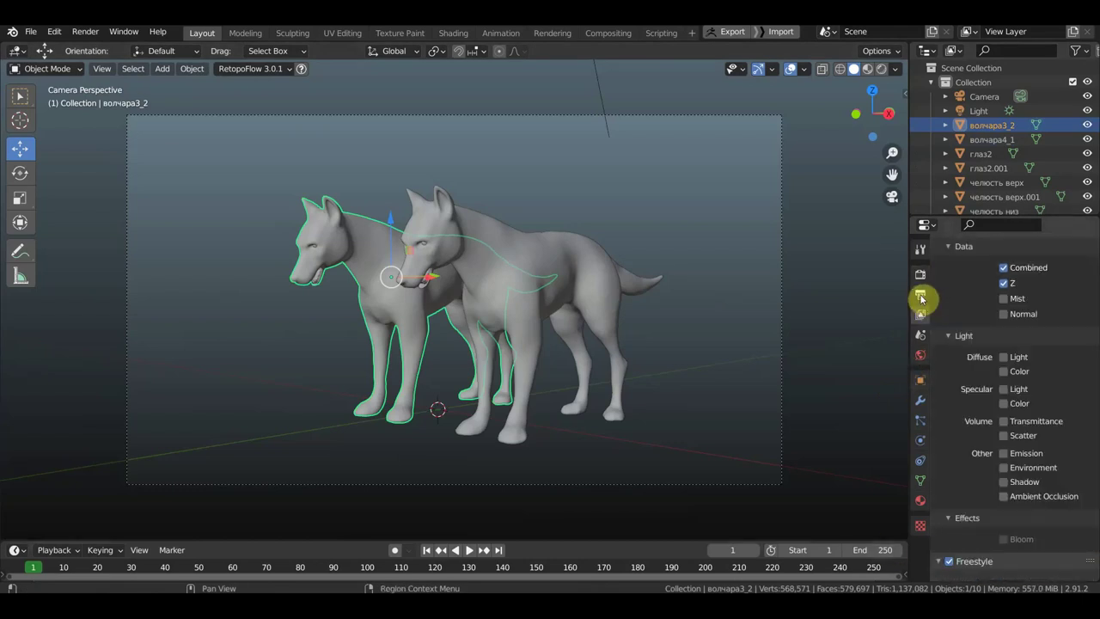
pyautogui.click(920, 297)
pyautogui.scroll(-3, 988, 473)
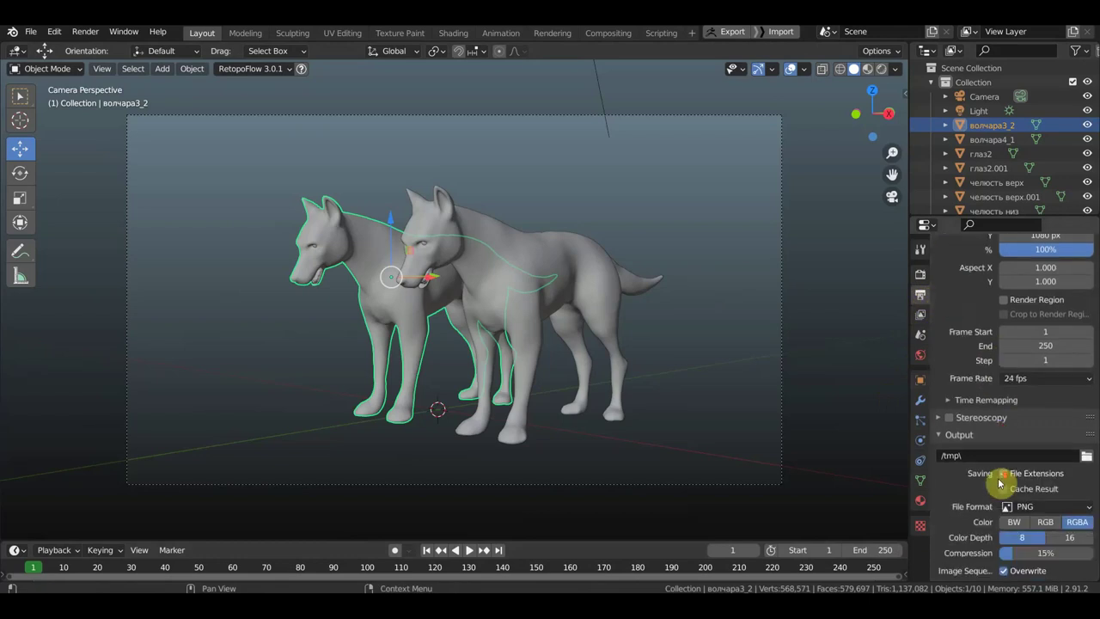
# Set the render output folder to Desktop, leaving the file format as PNG
pyautogui.scroll(-2, 975, 430)
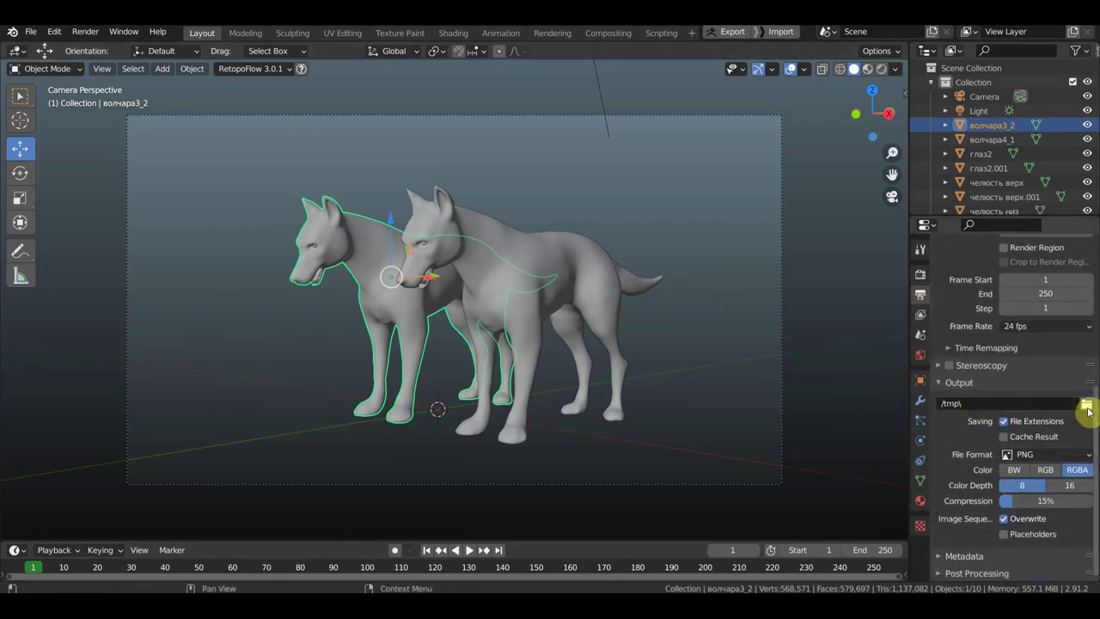
pyautogui.click(1086, 407)
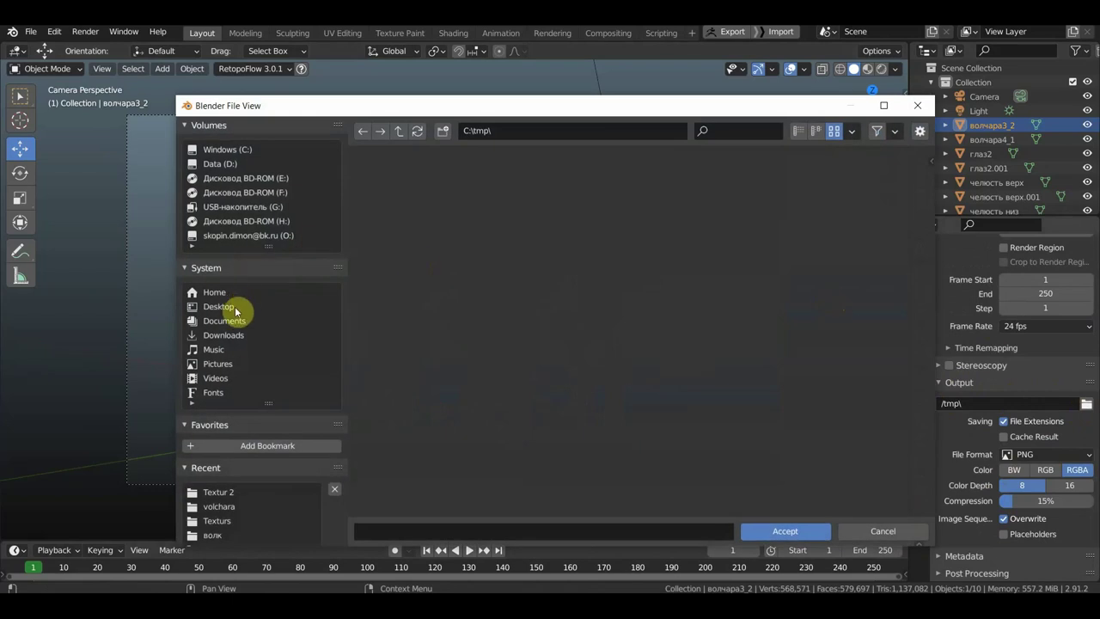
pyautogui.click(236, 307)
pyautogui.click(788, 534)
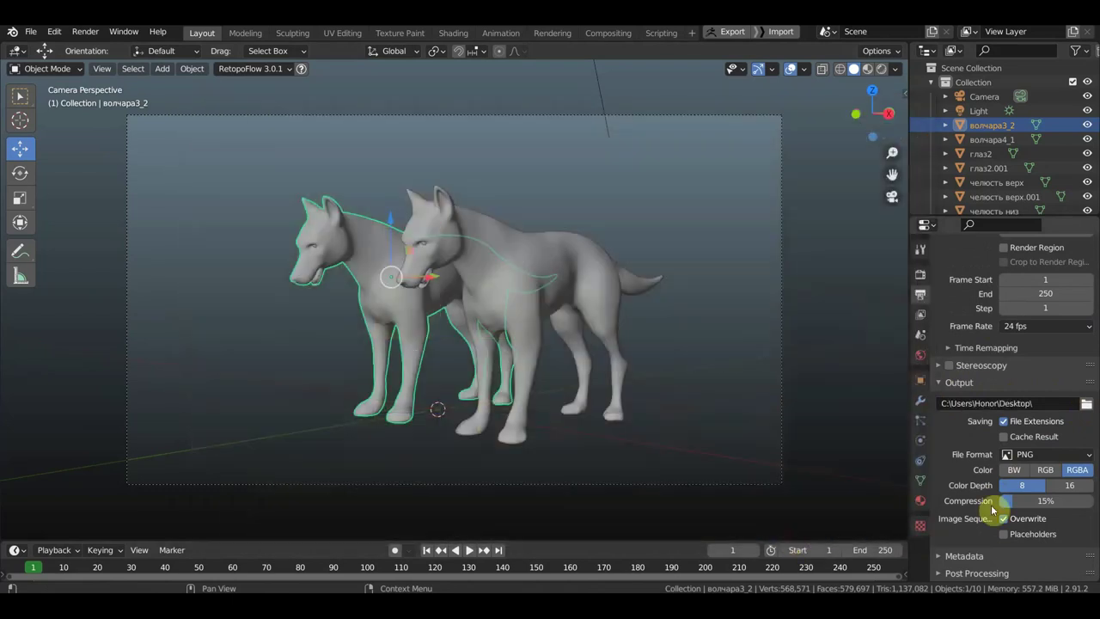
pyautogui.click(1053, 455)
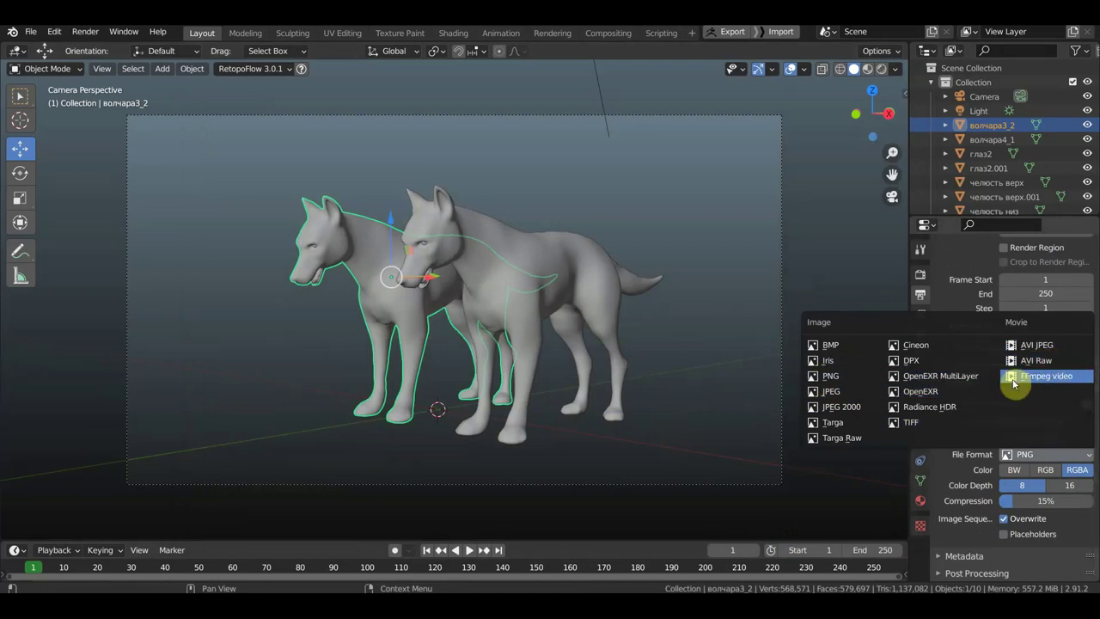
pyautogui.press('Escape')
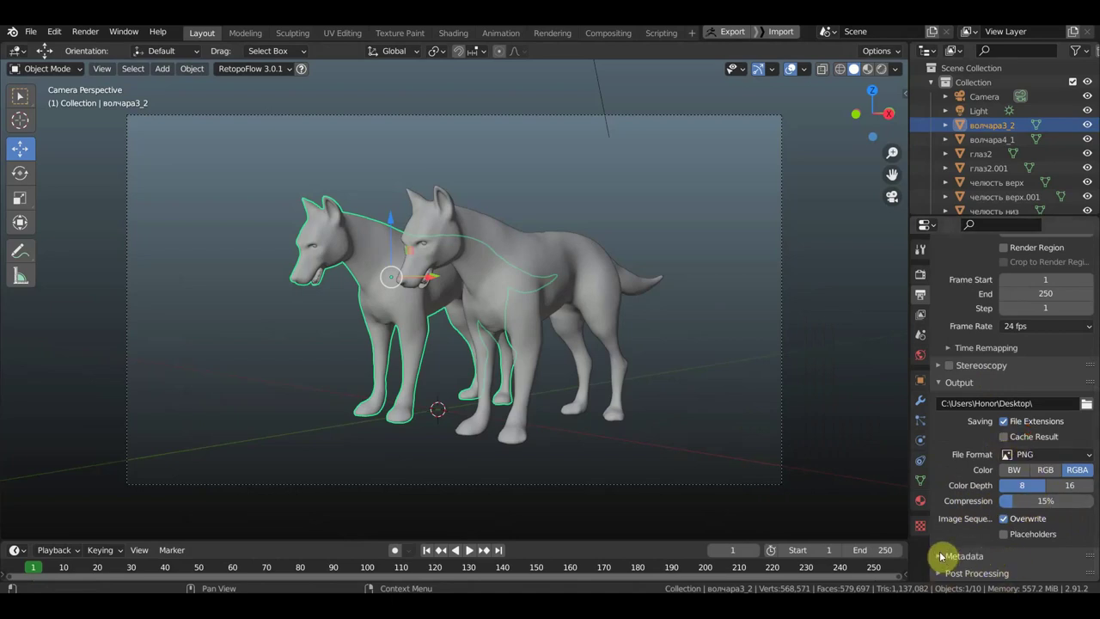
# Tick Edge Mark under the Freestyle Line Set's edge types in View Layer properties
pyautogui.click(922, 315)
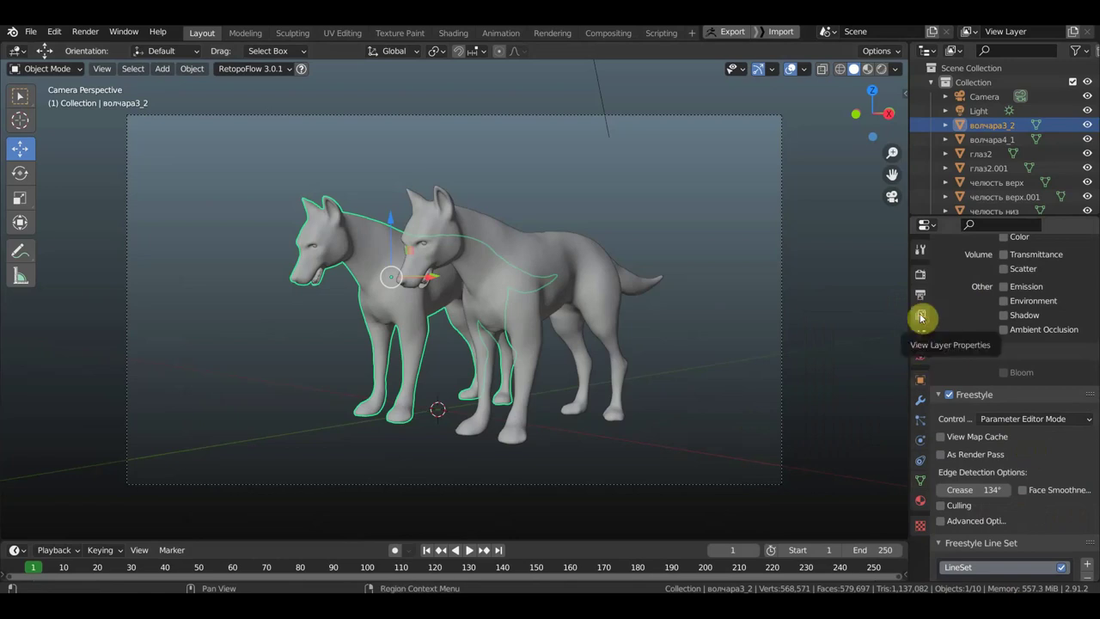
pyautogui.scroll(-2, 1016, 424)
pyautogui.scroll(-5, 1016, 424)
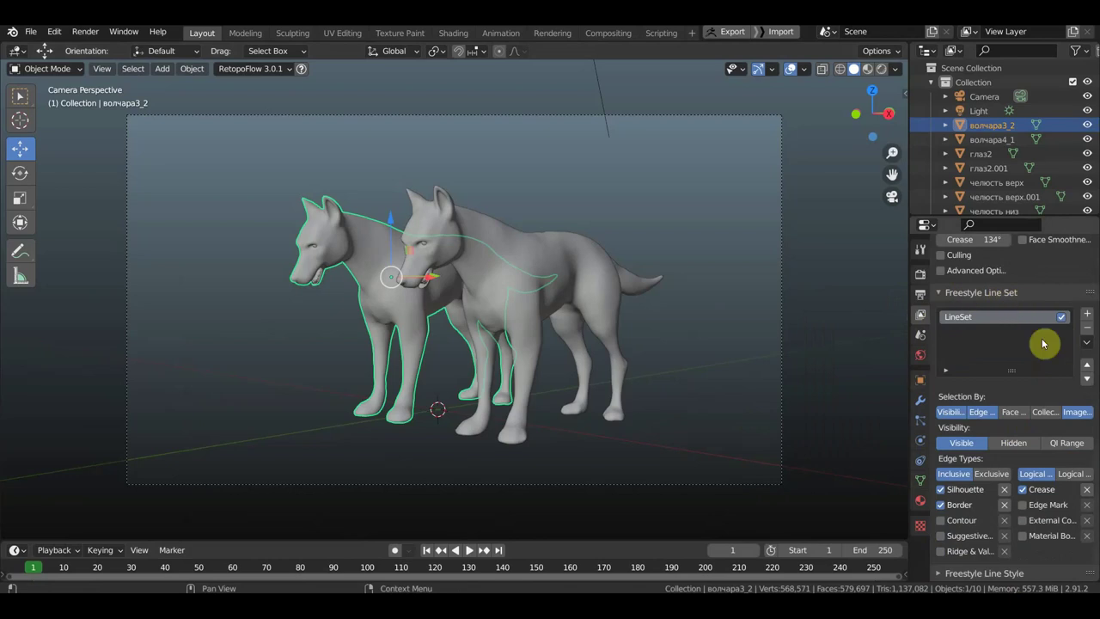
pyautogui.click(1023, 506)
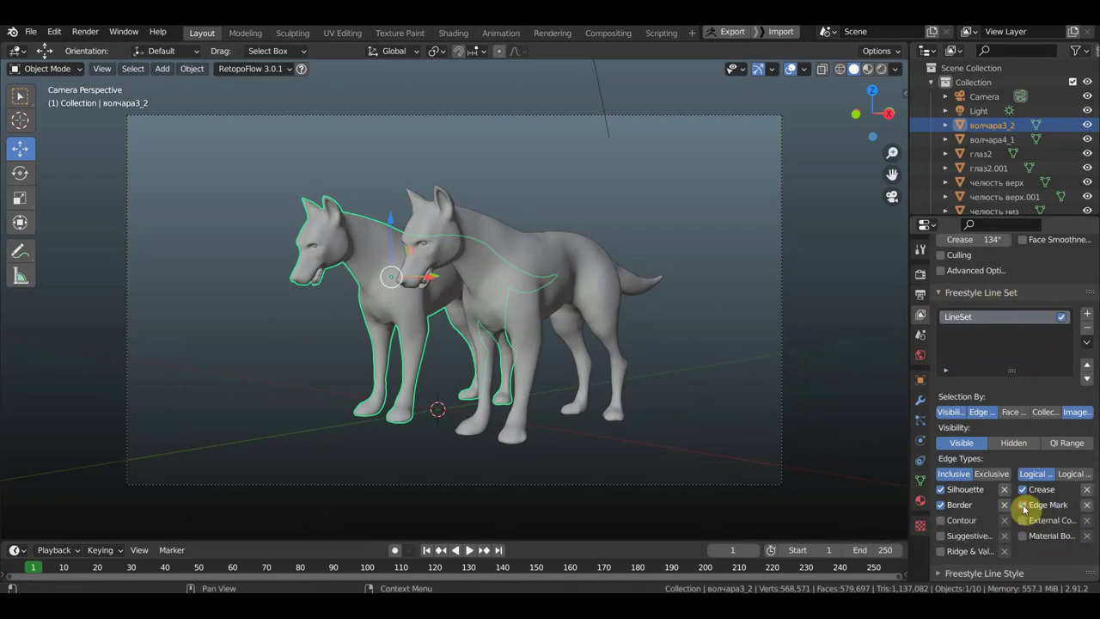
pyautogui.click(1022, 488)
pyautogui.click(942, 505)
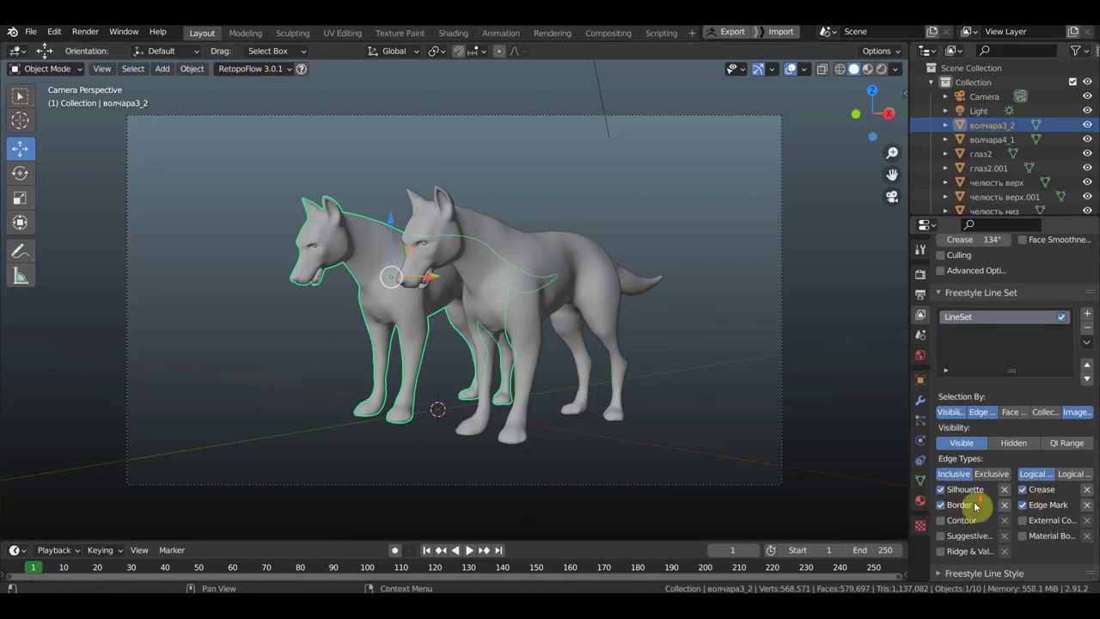
# Expand the Freestyle Line Style panel to show its settings
pyautogui.click(974, 571)
pyautogui.scroll(-4, 1001, 549)
pyautogui.scroll(-2, 1012, 499)
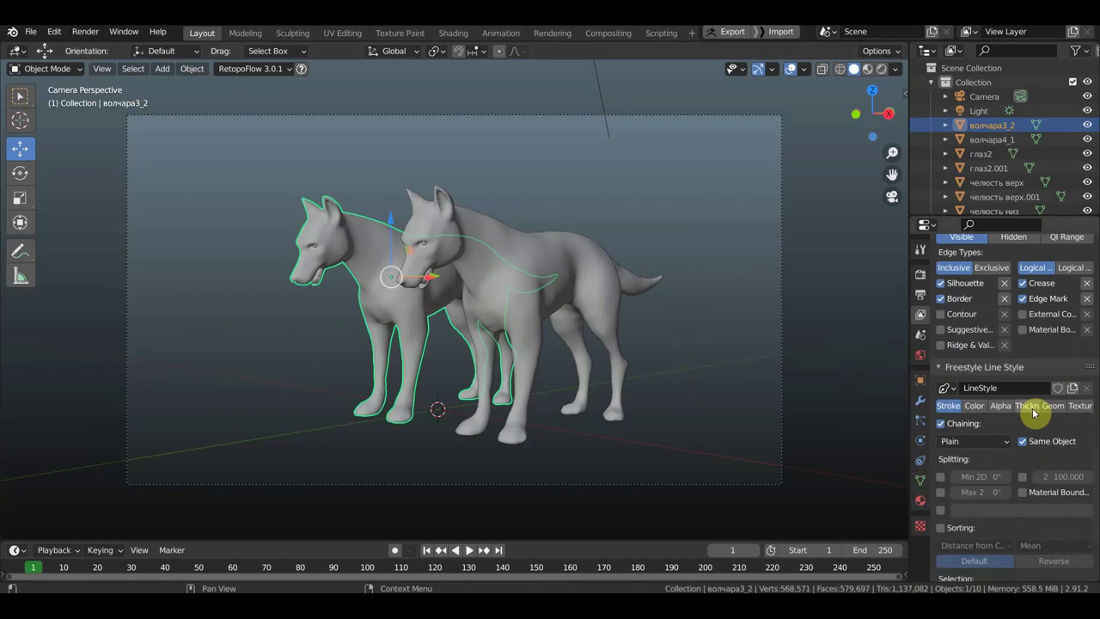
pyautogui.scroll(6, 1034, 413)
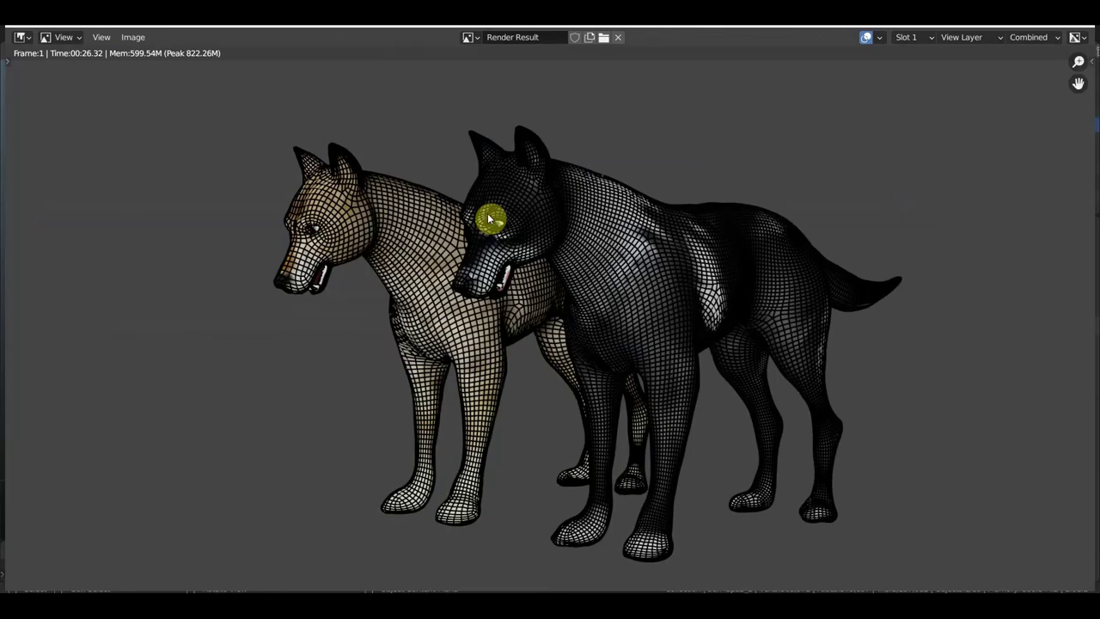
# Zoom in and out on the Render Result to inspect the black lines, then close it
pyautogui.scroll(1, 739, 274)
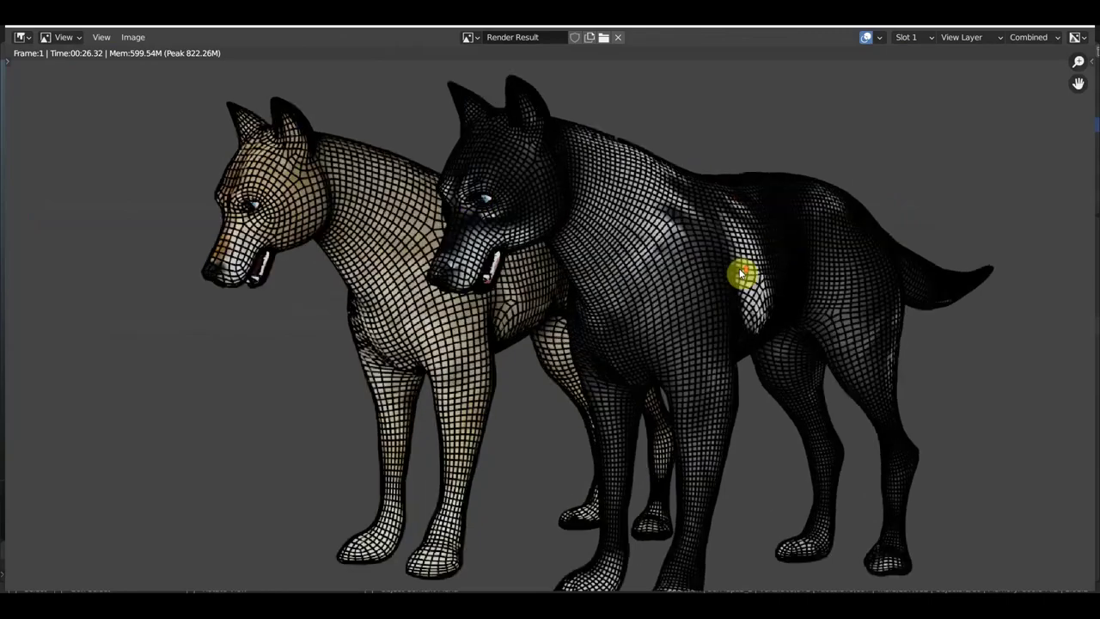
pyautogui.scroll(1, 739, 273)
pyautogui.scroll(-2, 740, 273)
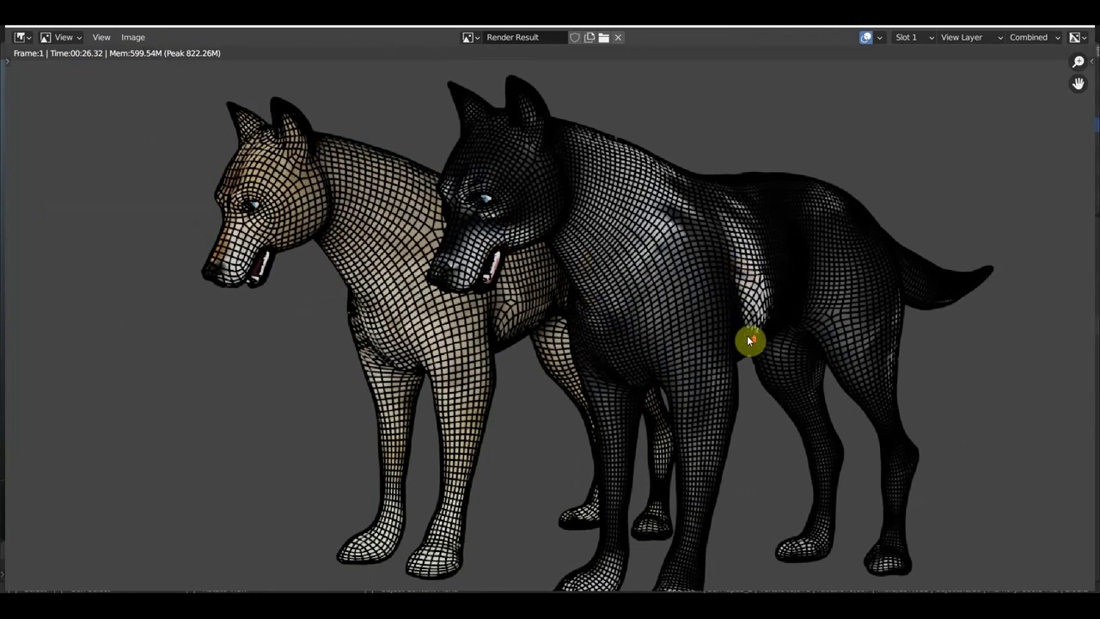
pyautogui.scroll(2, 746, 341)
pyautogui.scroll(-2, 746, 342)
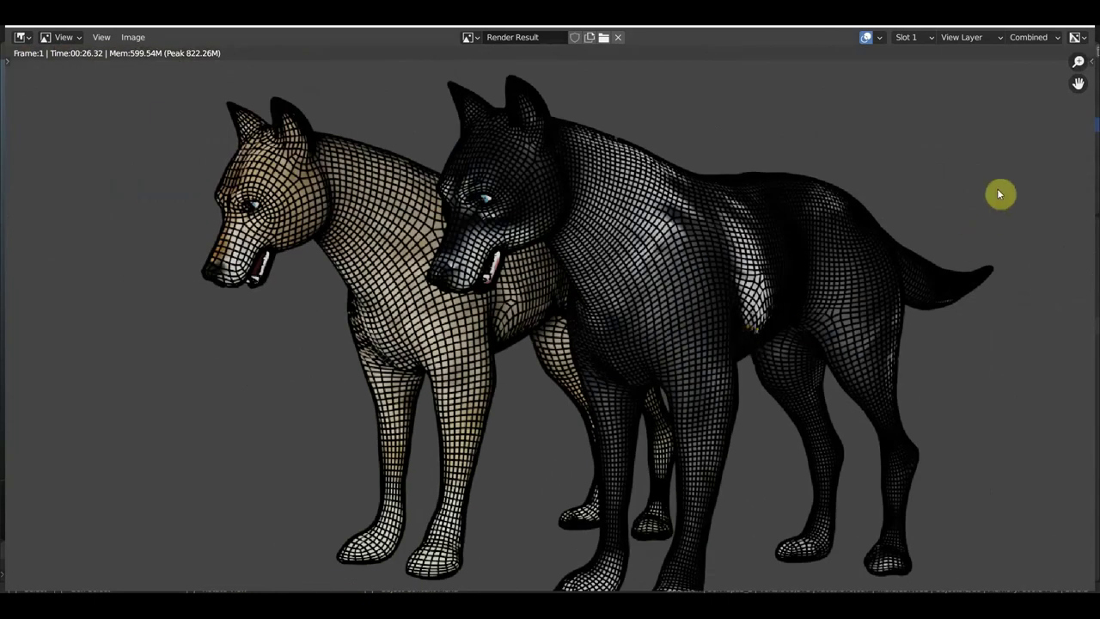
pyautogui.press('Escape')
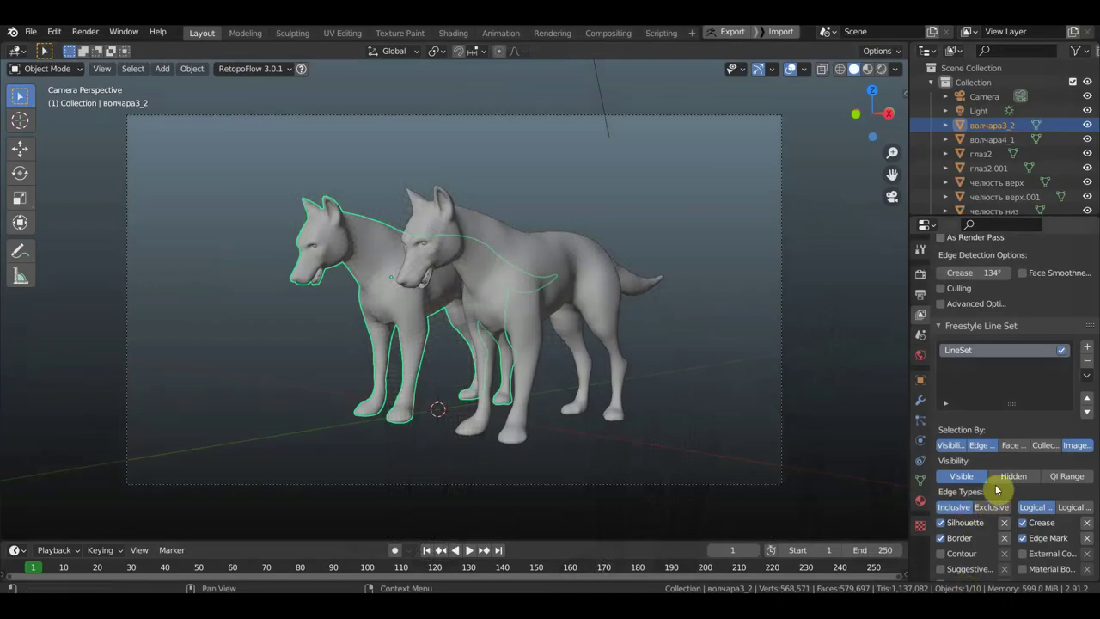
# Set the Freestyle line style's Base Color to blue
pyautogui.scroll(-4, 979, 532)
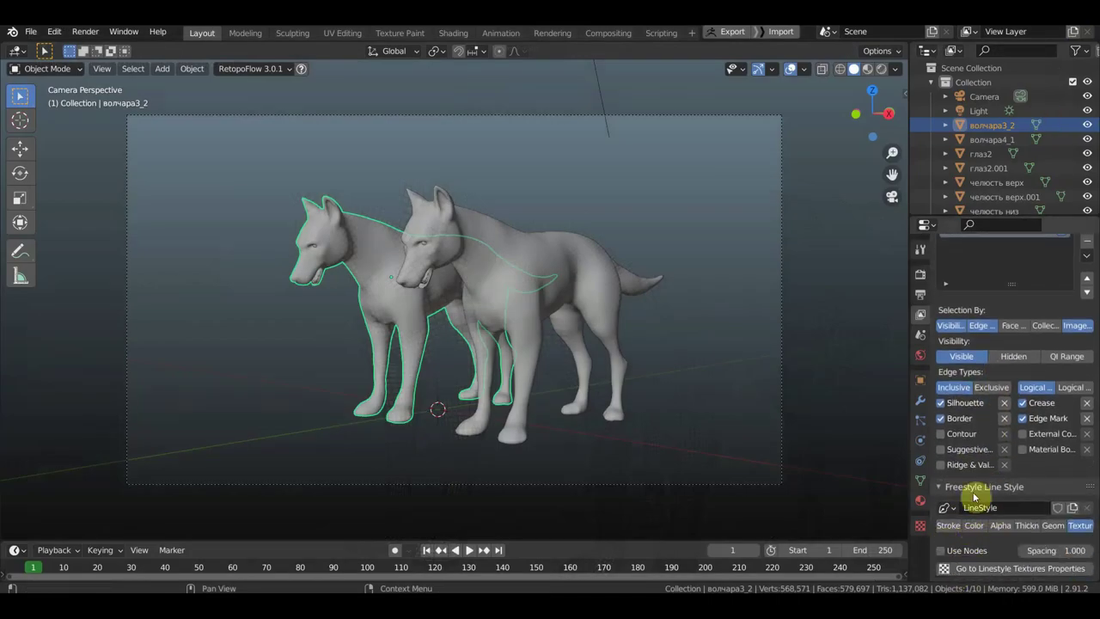
pyautogui.click(951, 525)
pyautogui.click(974, 524)
pyautogui.scroll(-1, 956, 537)
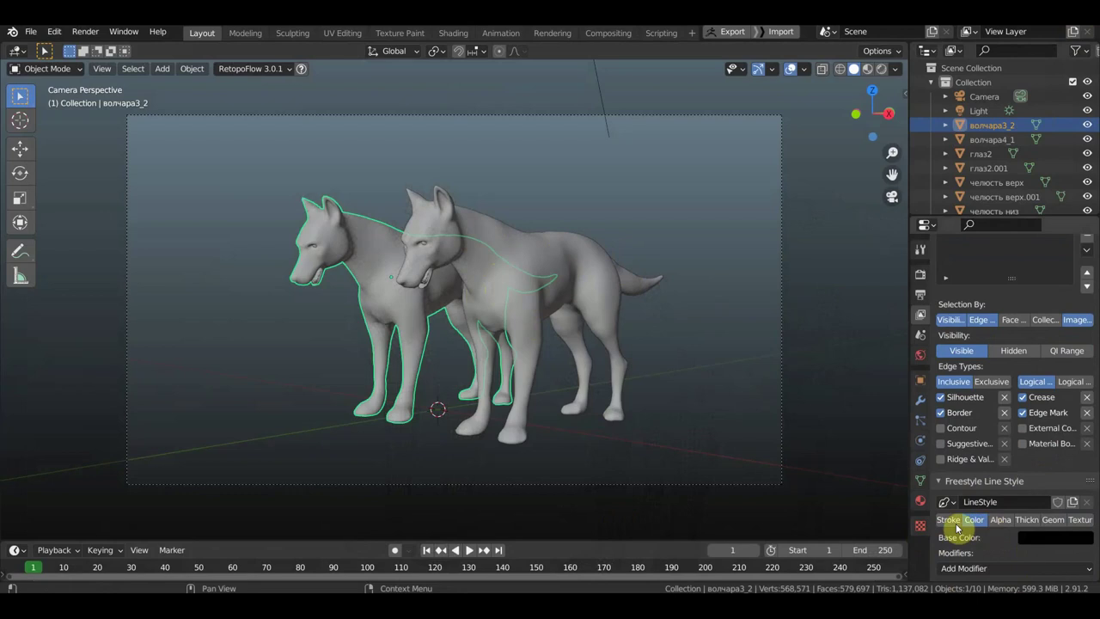
pyautogui.click(1049, 540)
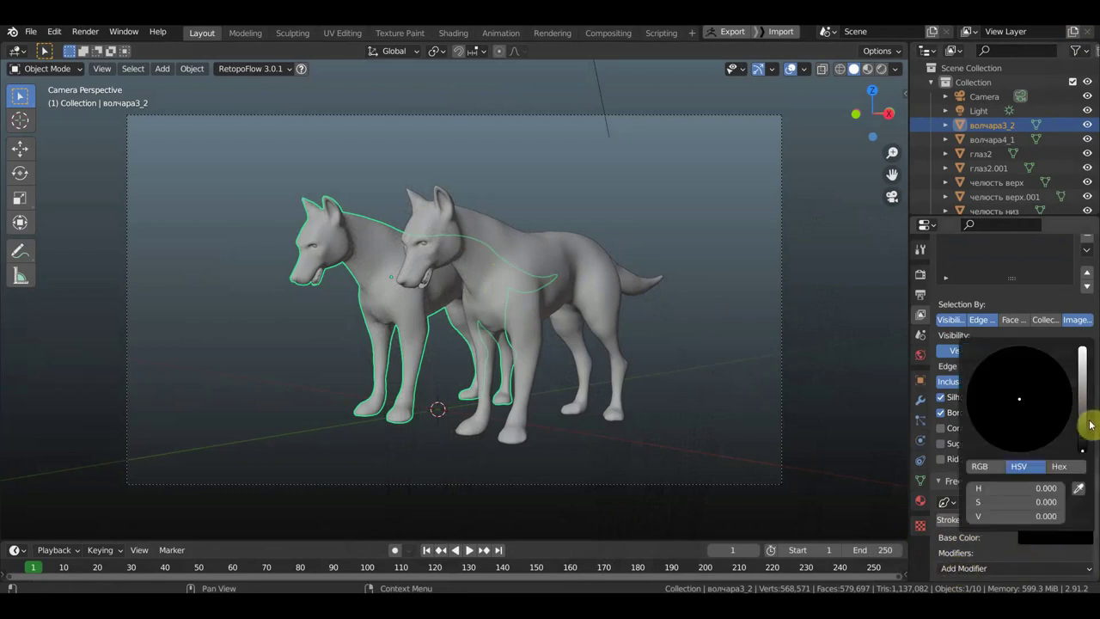
pyautogui.moveTo(1085, 451); pyautogui.dragTo(1082, 383)
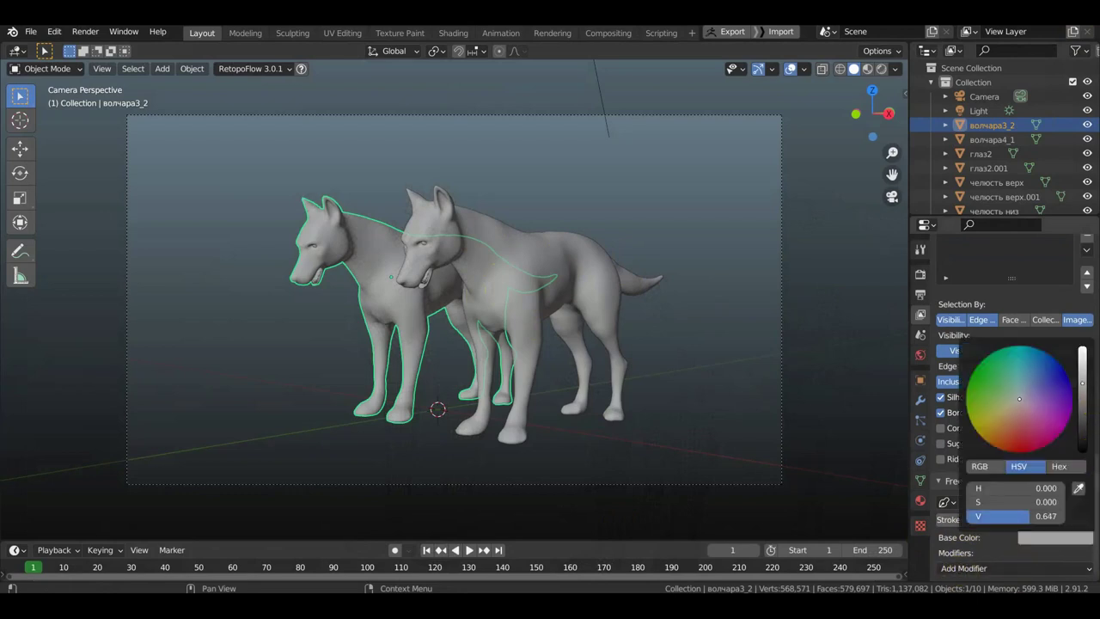
pyautogui.click(1058, 381)
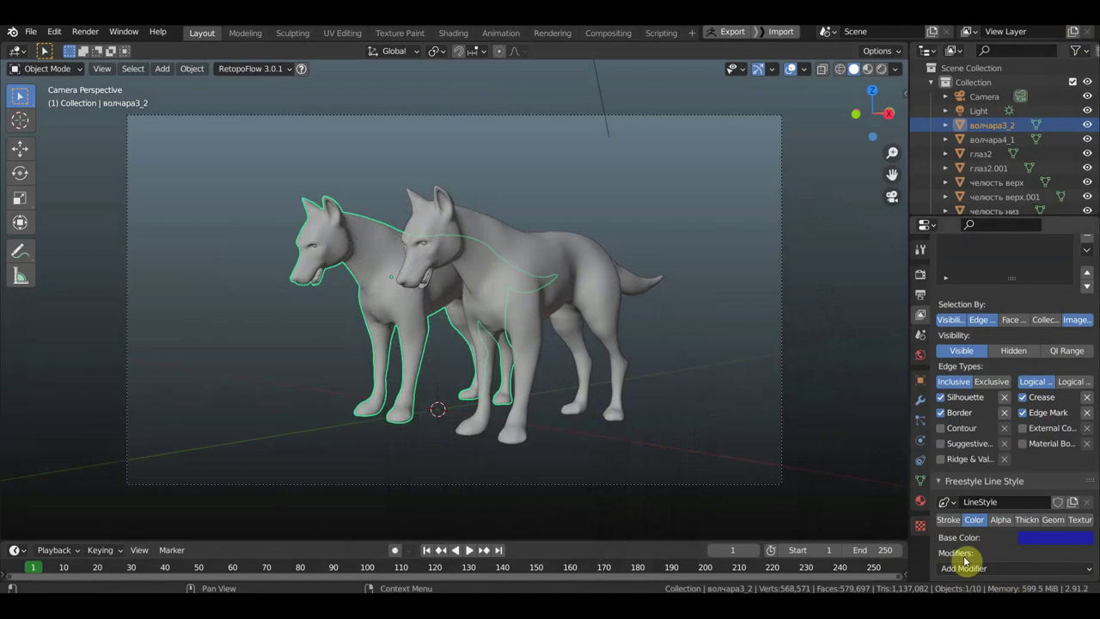
# Render a new image of the wolves with the blue lines
pyautogui.scroll(2, 1033, 460)
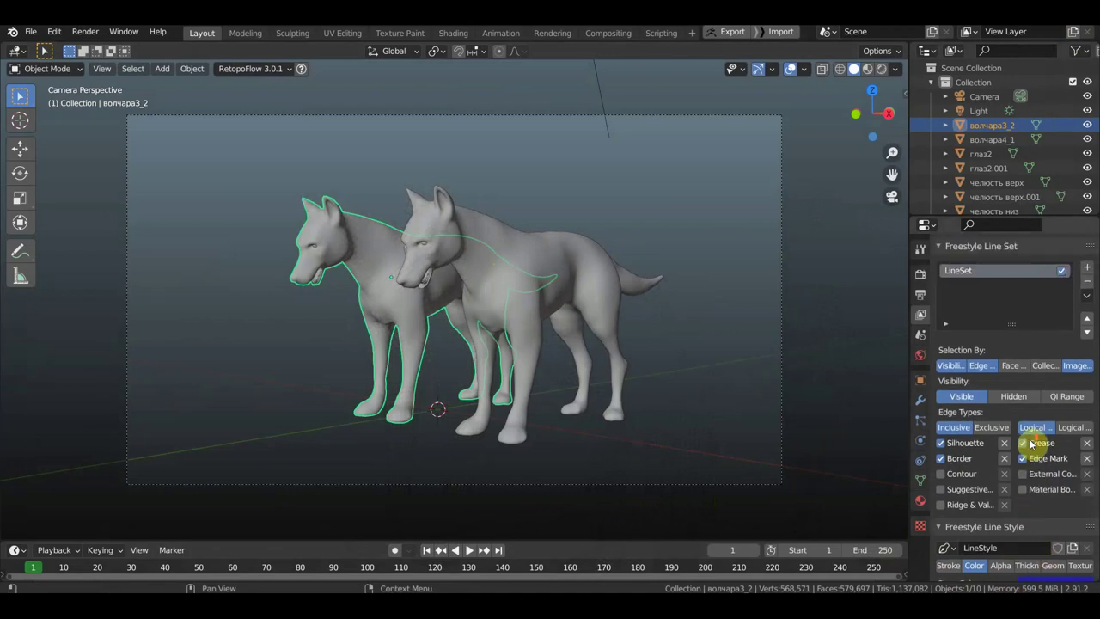
pyautogui.scroll(4, 1006, 493)
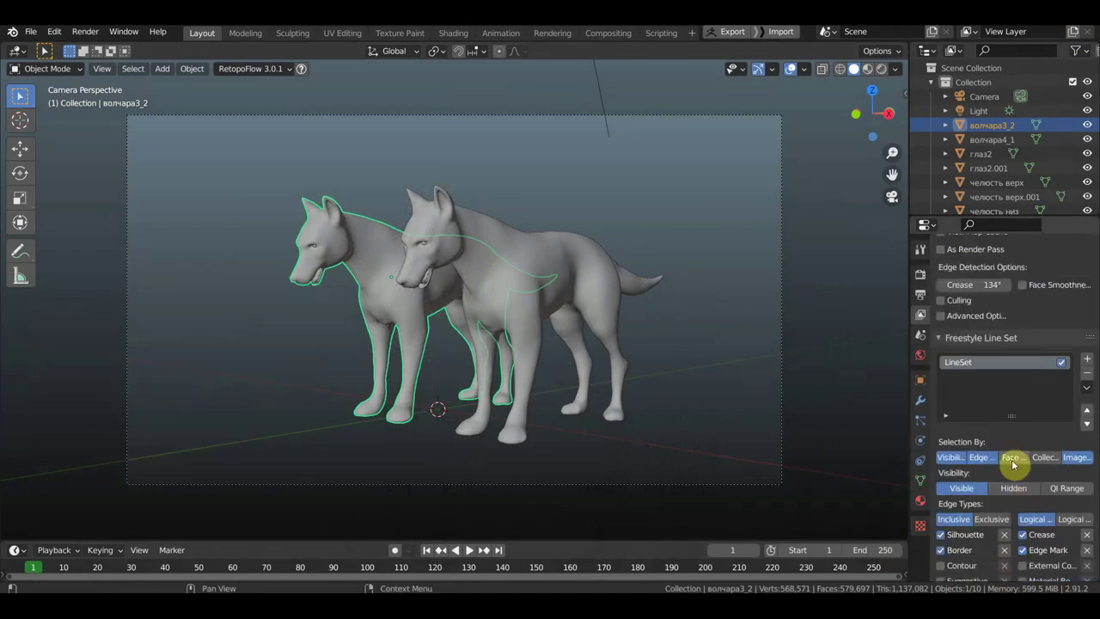
pyautogui.scroll(-3, 1012, 464)
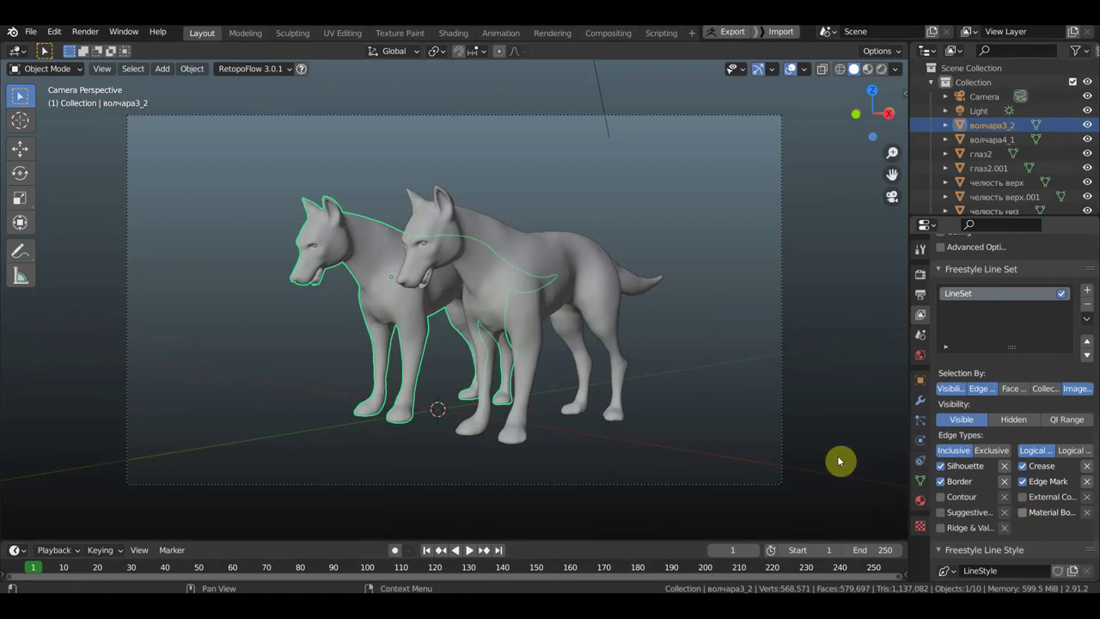
pyautogui.click(85, 31)
pyautogui.click(138, 67)
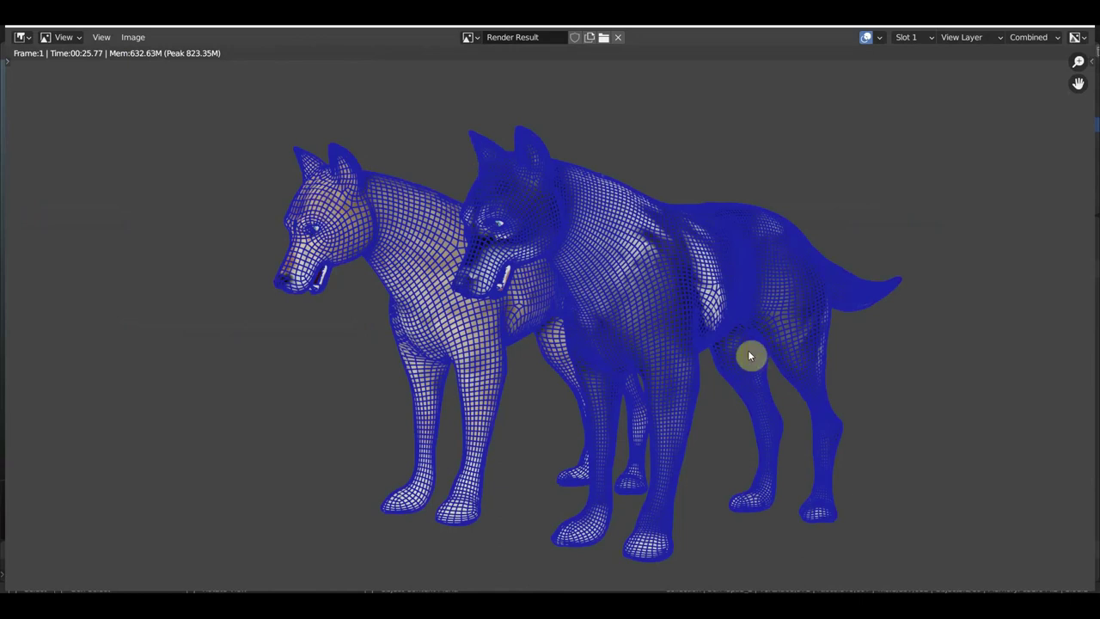
# Zoom in and out on the render to inspect the blue wireframe lines
pyautogui.scroll(1, 750, 355)
pyautogui.scroll(-1, 749, 355)
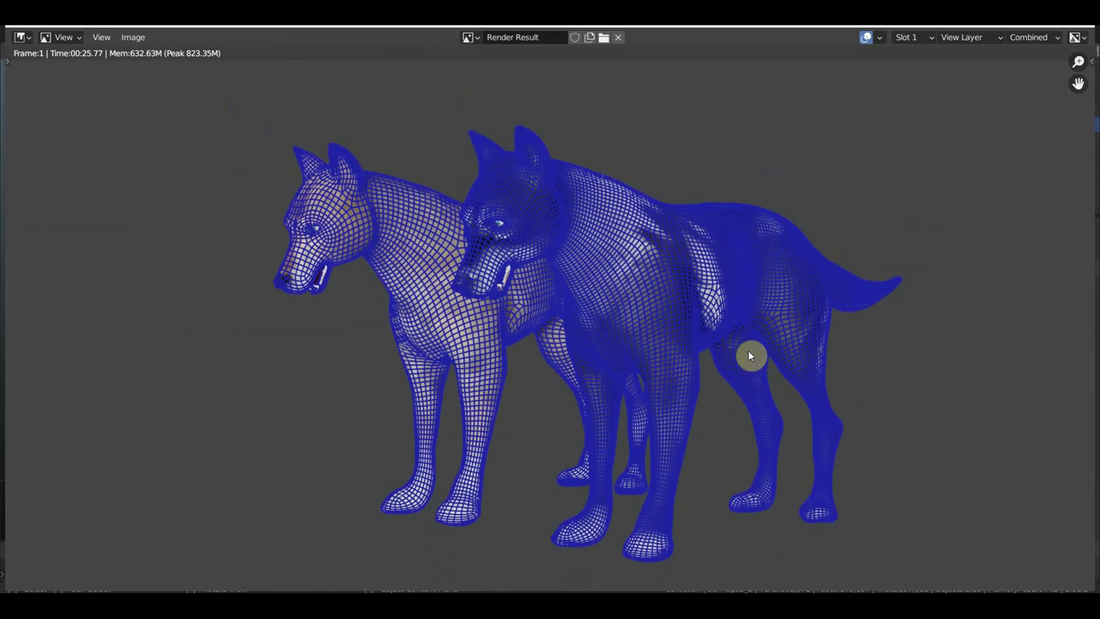